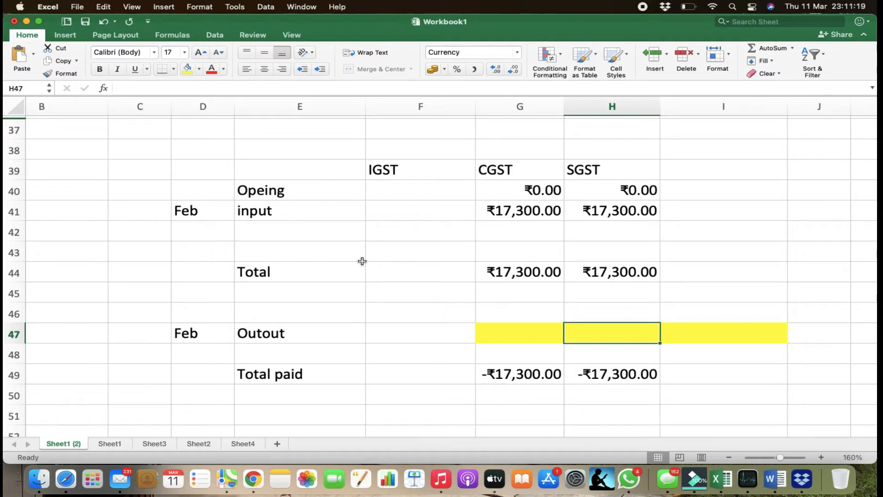
Step: Review the Feb input amounts and the Total formulas in the CGST and SGST columns
left_click(490, 211)
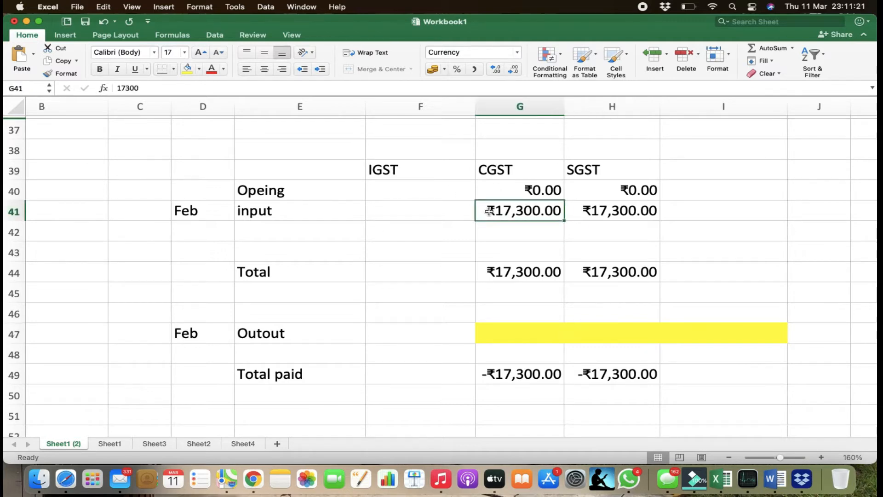
key("Right")
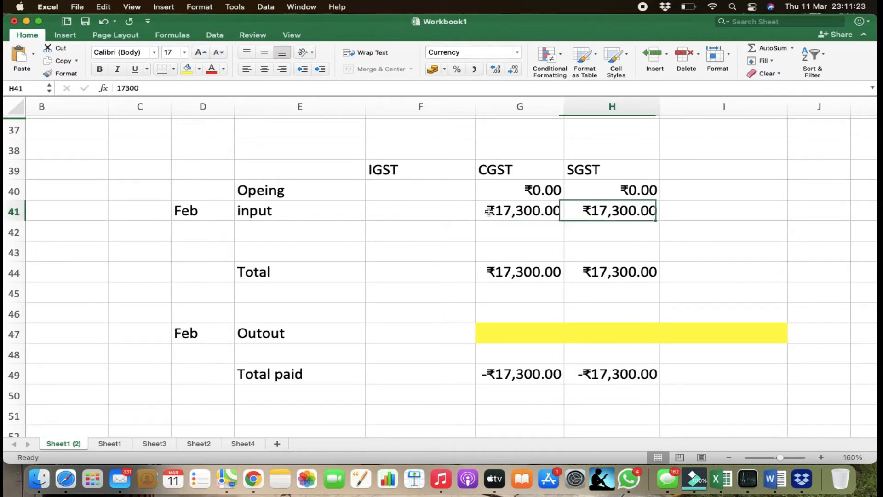
key("Down")
key("Down")
key("Down")
key("Left")
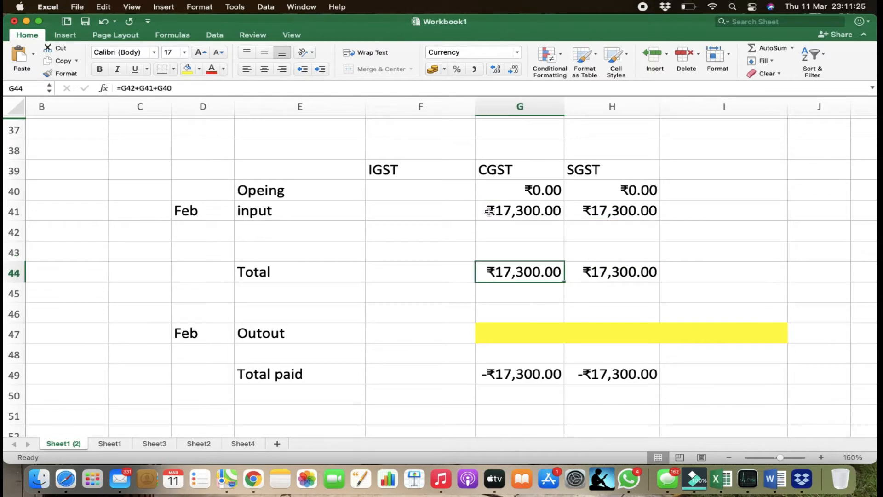
key("Right")
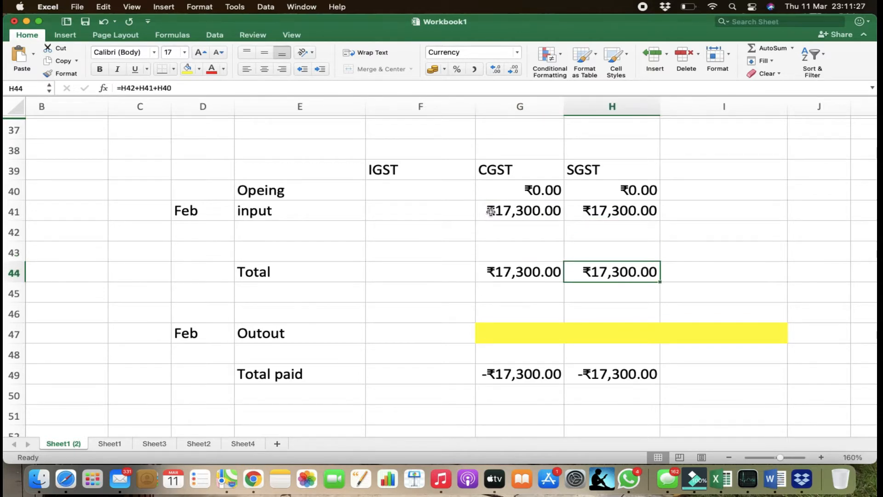
Step: Enter 10000 as the Feb output CGST in G47 and copy it to the SGST cell H47
left_click(508, 341)
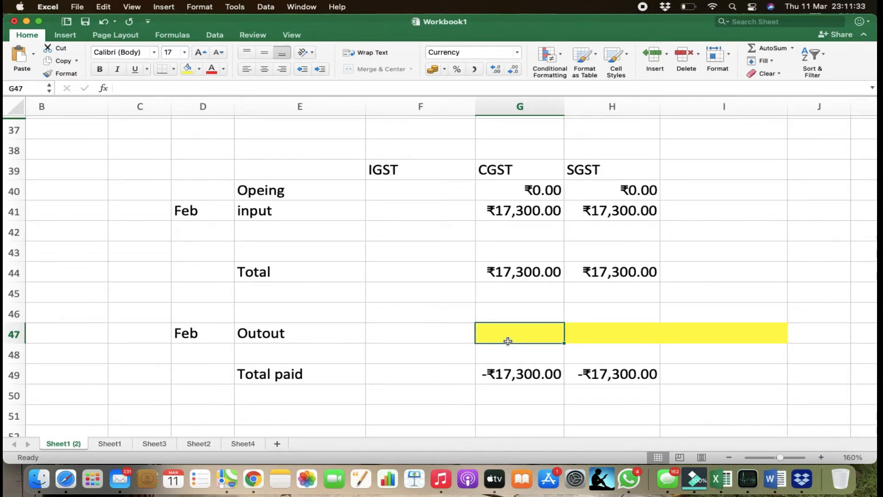
type("1000")
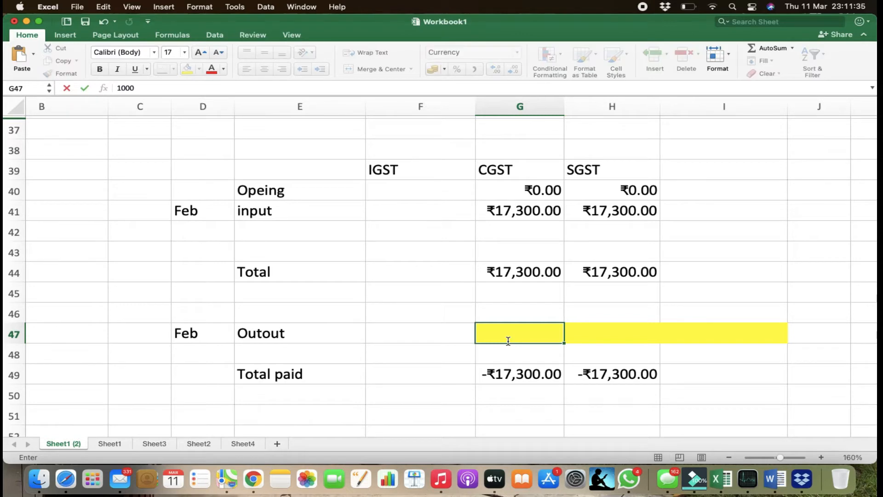
type("0")
key("Return")
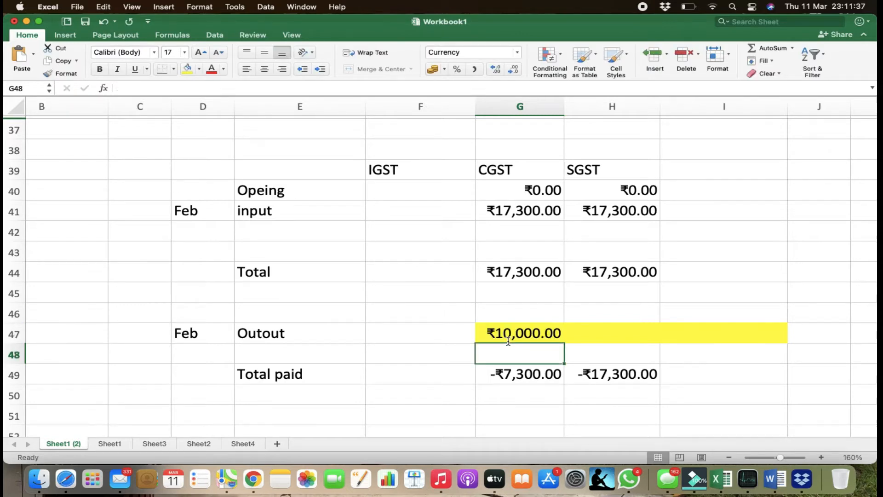
key("Up")
key("super+c")
key("Right")
key("Return")
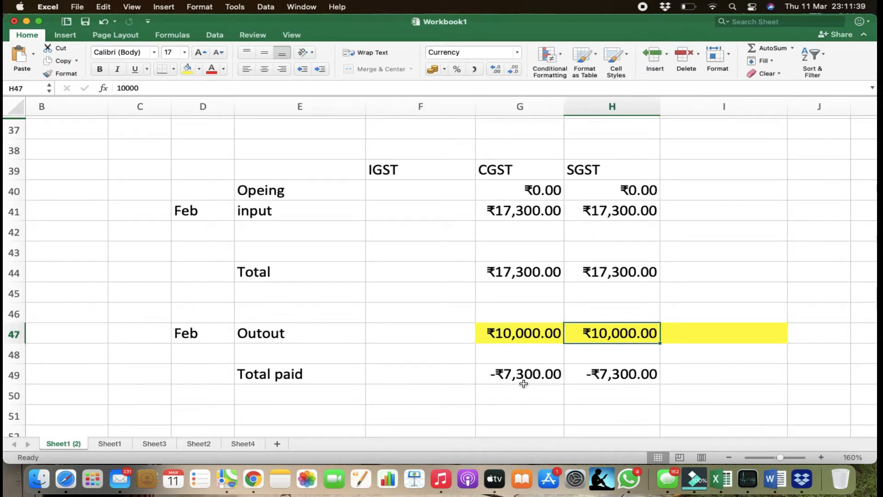
left_click(523, 381)
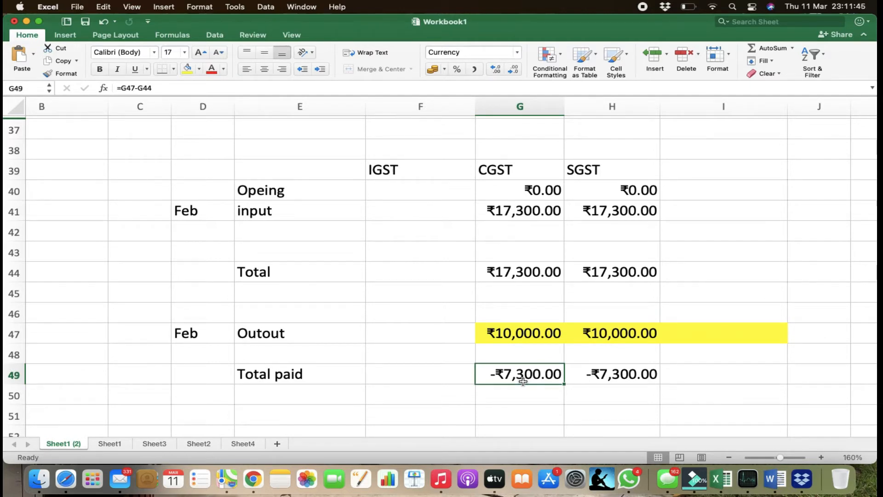
Step: Label the row above the Feb output row "Rcm" in cell E46
left_click(520, 324)
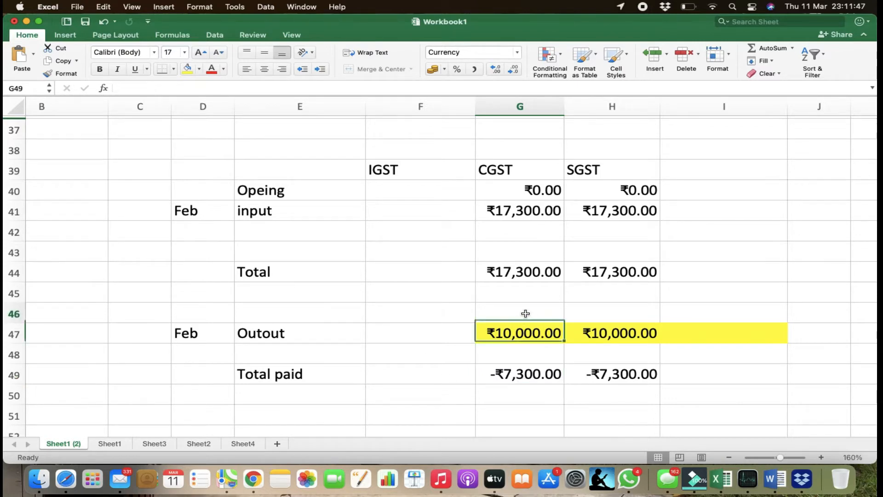
left_click(529, 308)
key("Left")
key("Left")
key("Left")
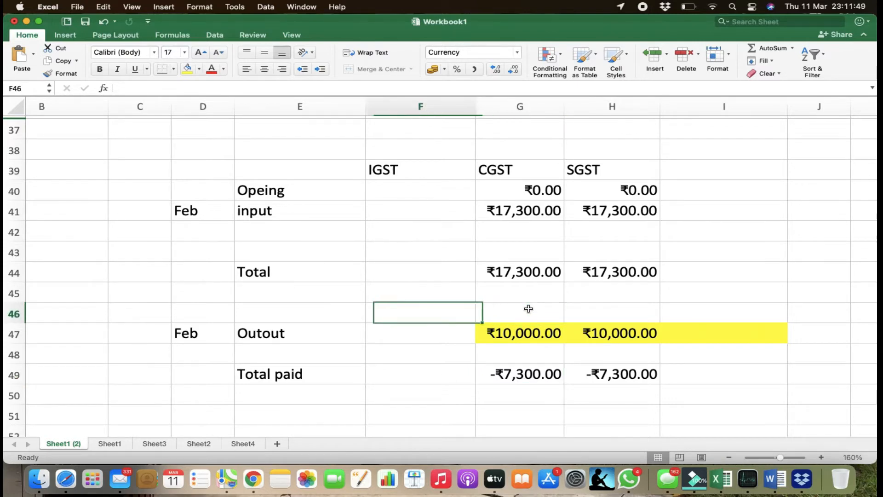
key("Right")
type("Rcm")
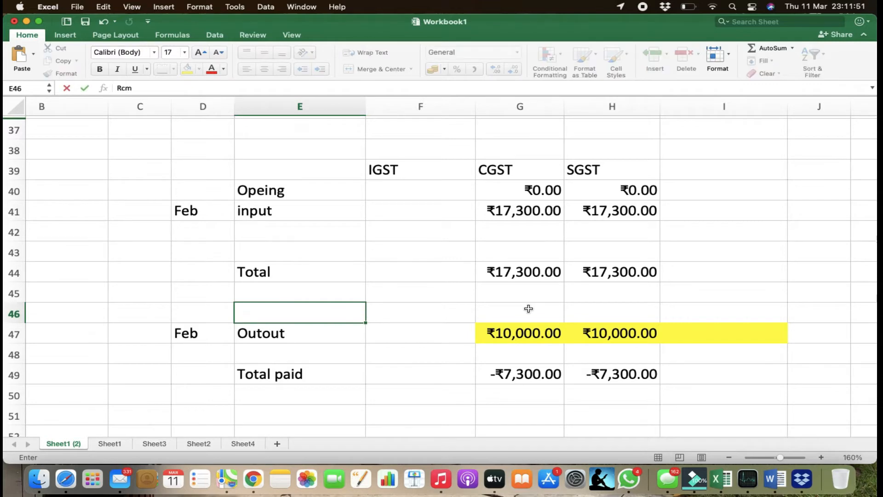
Step: Enter 6000 as the Rcm CGST amount in G46 and copy it to the SGST cell H46
key("Right")
key("Right")
type("6000")
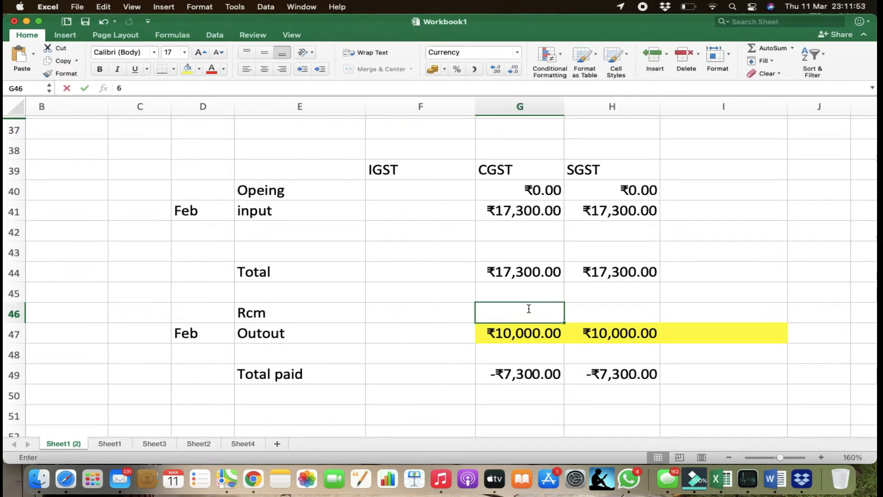
key("Return")
left_click(529, 309)
key("cmd+c")
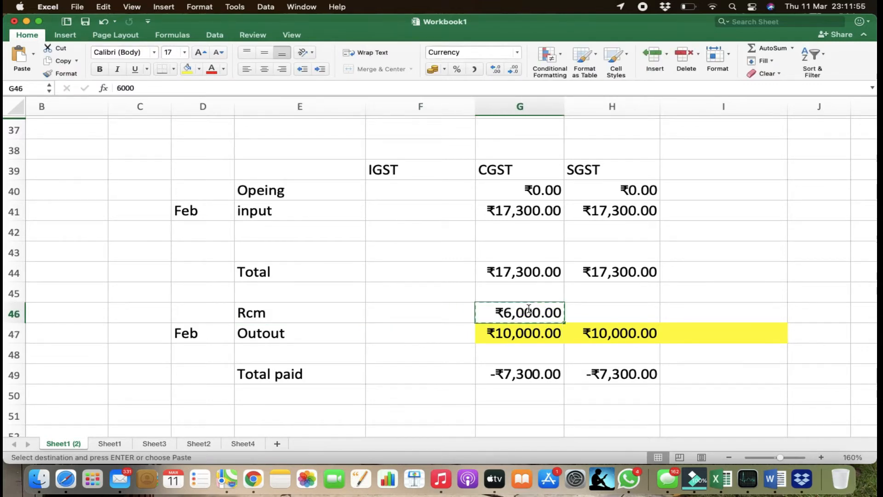
key("Right")
key("Return")
Step: Add the label "Final payment" in cell E51, two rows below Total paid
left_click(526, 411)
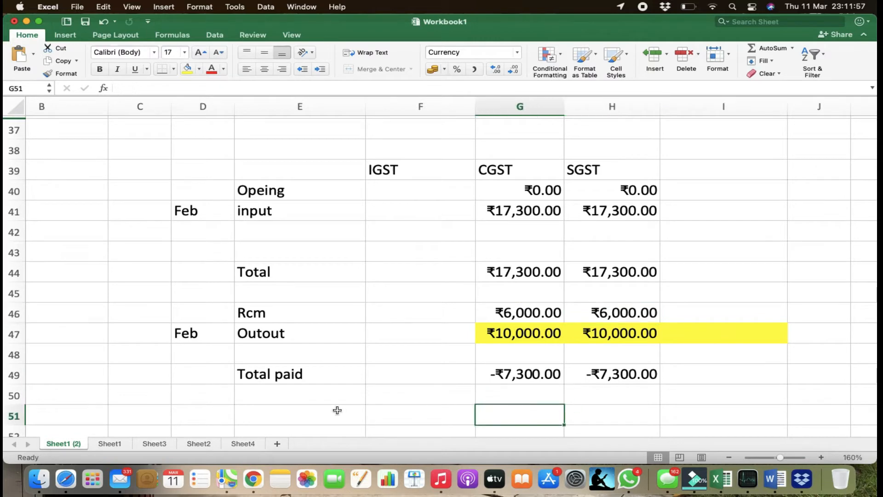
left_click(275, 405)
type("T")
key("BackSpace")
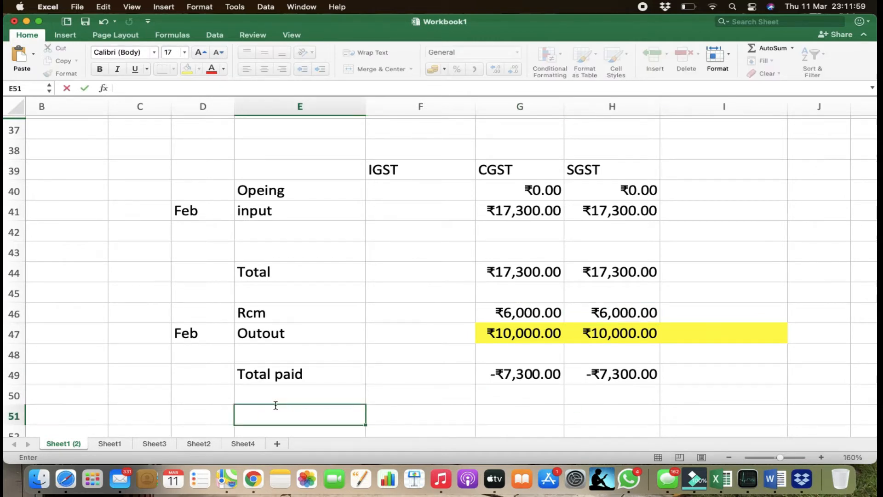
type("Final payment")
Step: Link the Final payment CGST cell G51 to the Rcm amount with the formula =G46
key("Tab")
key("Tab")
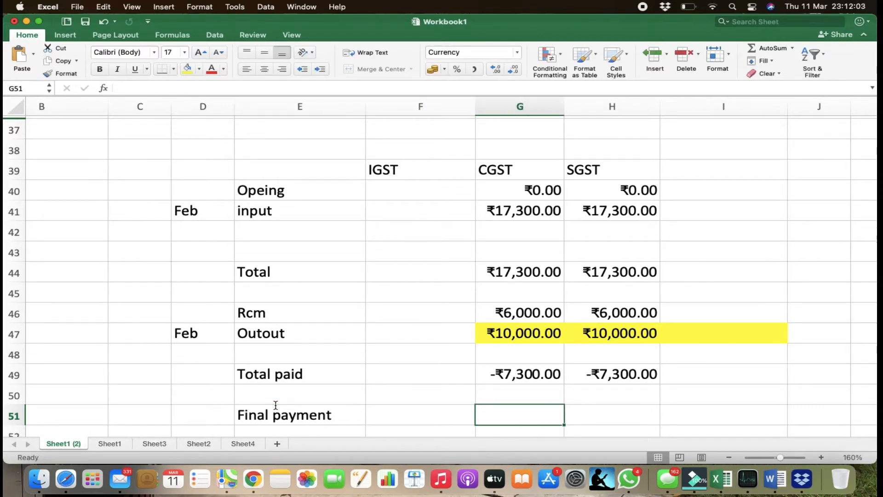
type("=")
key("Up")
key("Up")
key("Up")
key("Up")
key("Up")
key("Return")
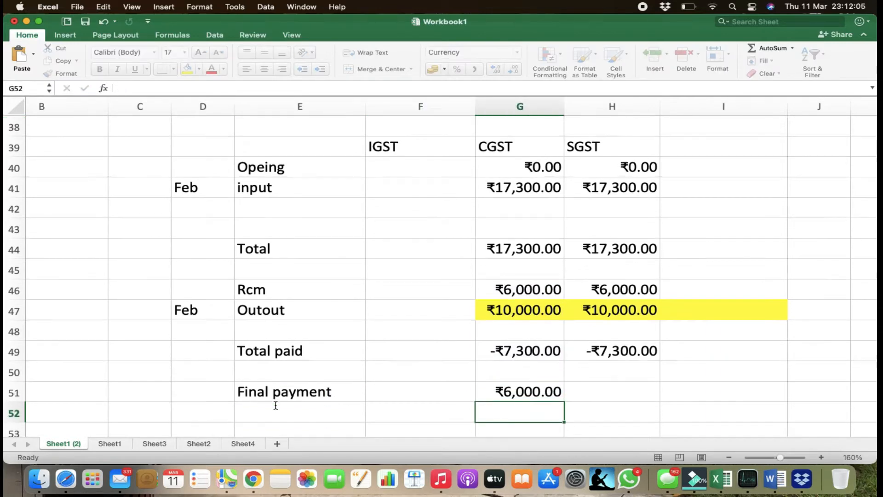
Step: Copy the Final payment formula from the CGST cell G51 to the SGST cell H51
key("Up")
key("super+c")
key("Right")
key("Return")
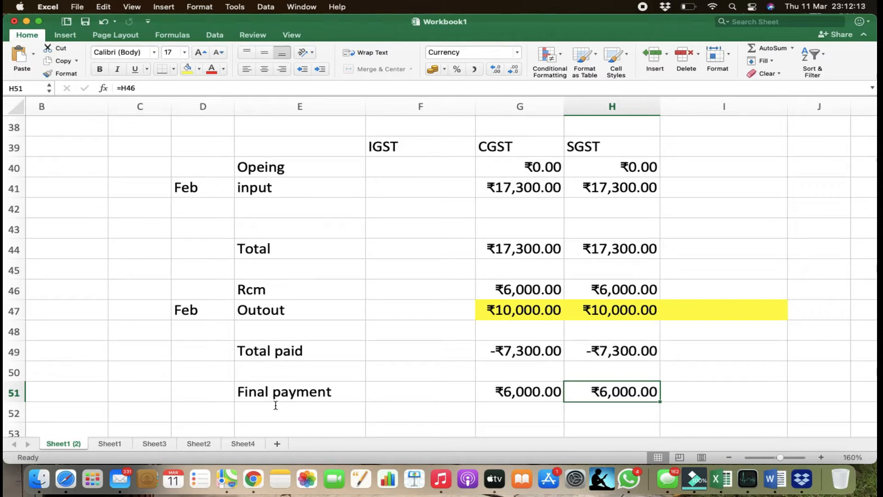
scroll(276, 405, "down", 2)
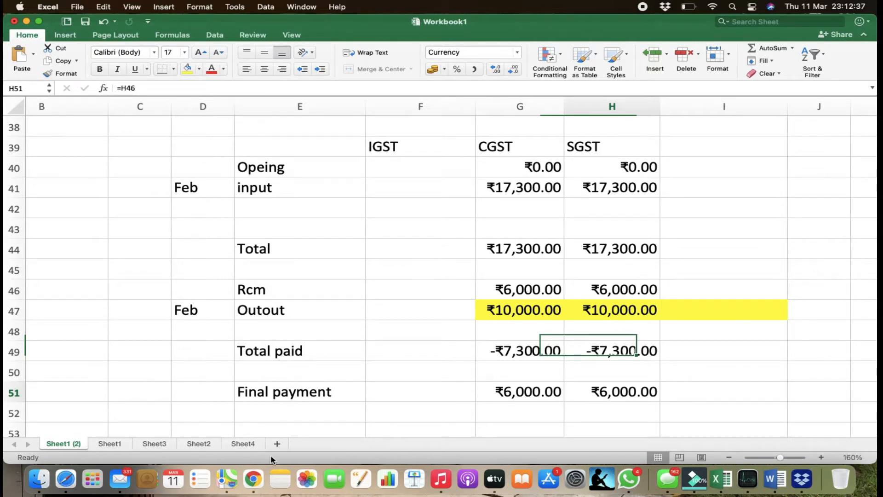
Step: Switch to the GST portal in Chrome and open the Create Challan page from the payment services
left_click(252, 481)
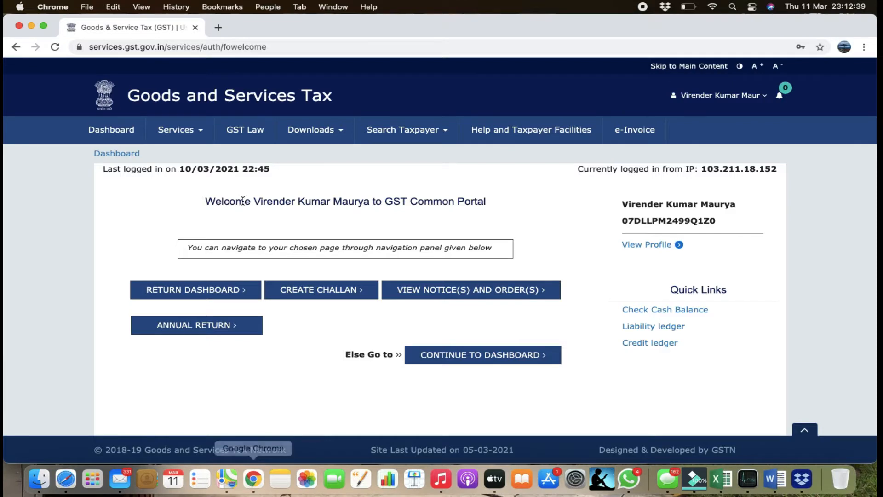
left_click(179, 129)
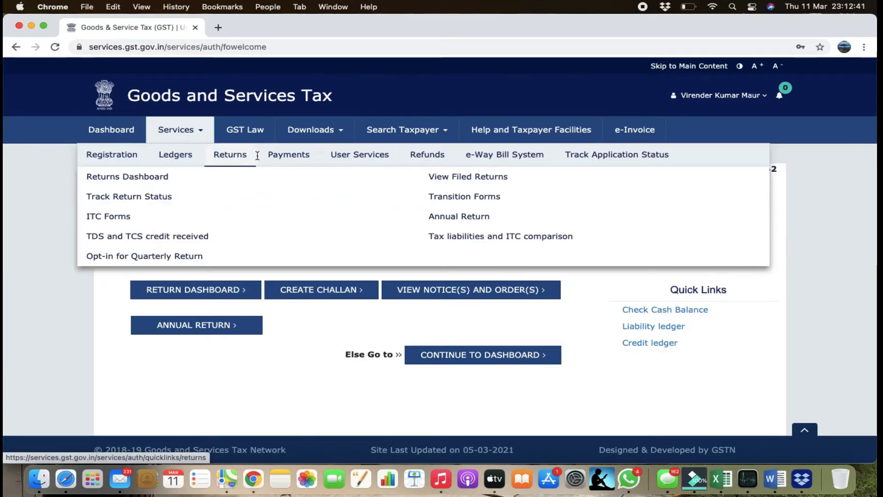
mouse_move(282, 161)
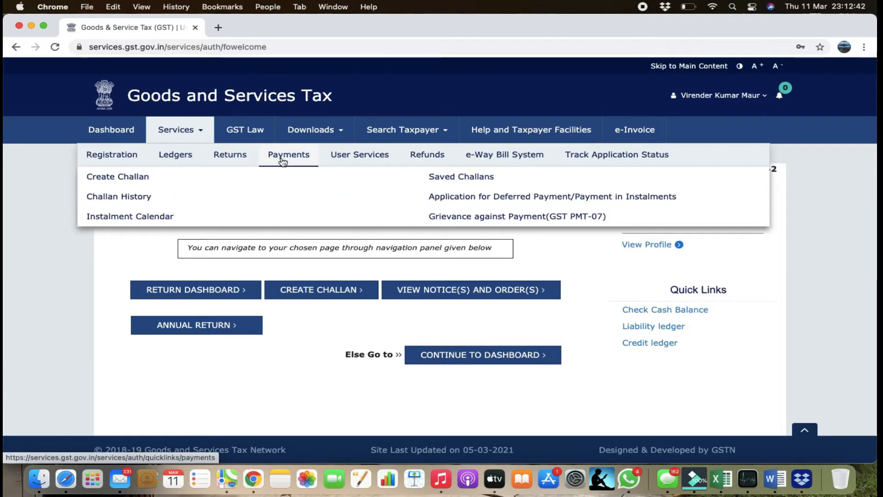
left_click(130, 179)
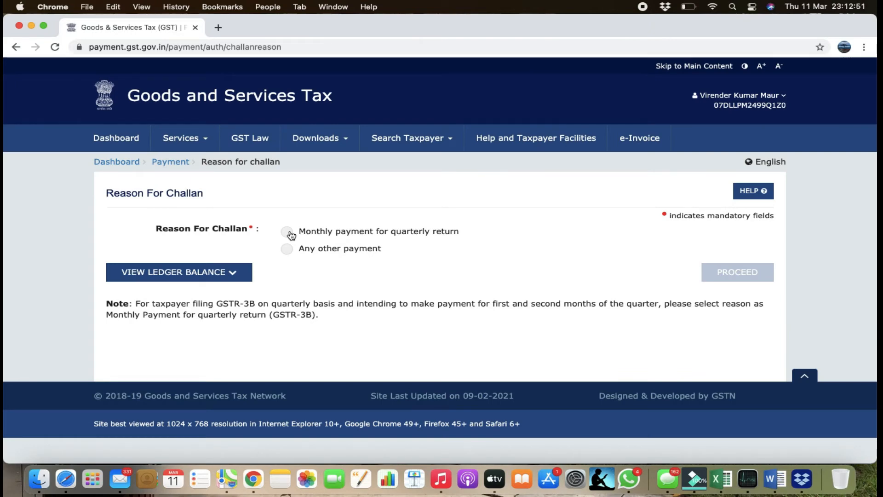
Step: Choose Monthly payment for quarterly return as the challan reason, with financial year 2020-21, period February and type 35 % Challan
left_click(290, 233)
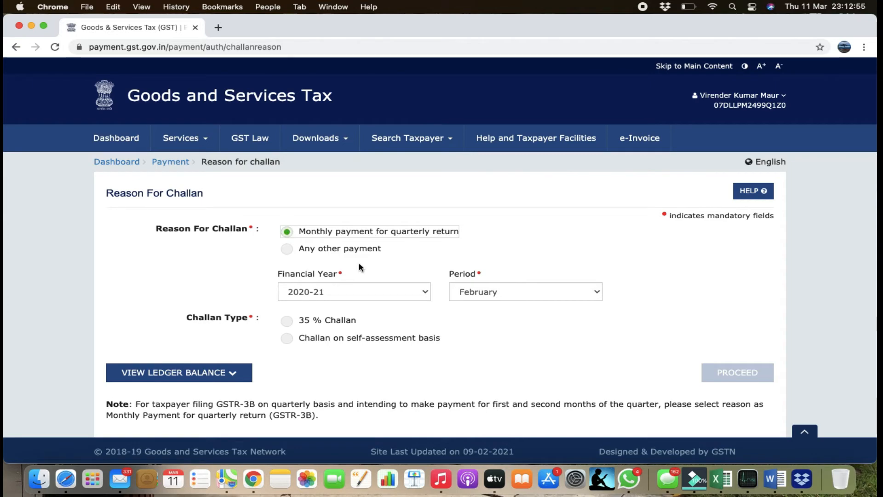
left_click(393, 294)
left_click(393, 294)
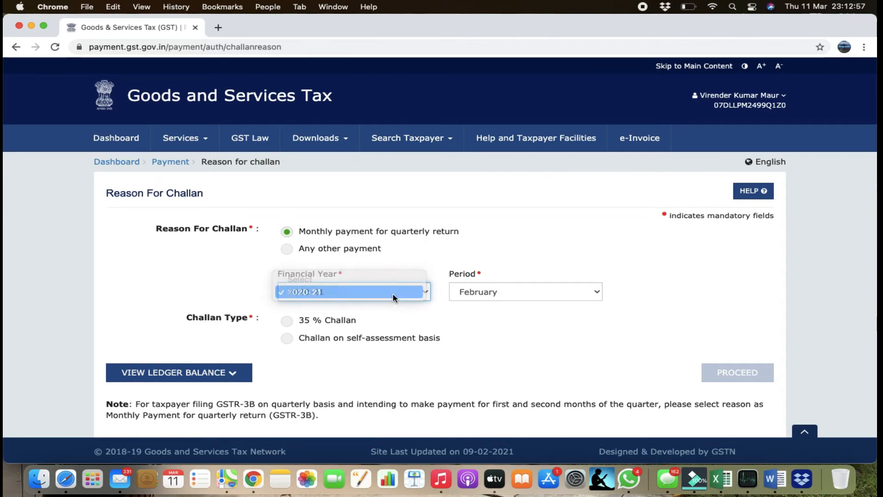
left_click(520, 300)
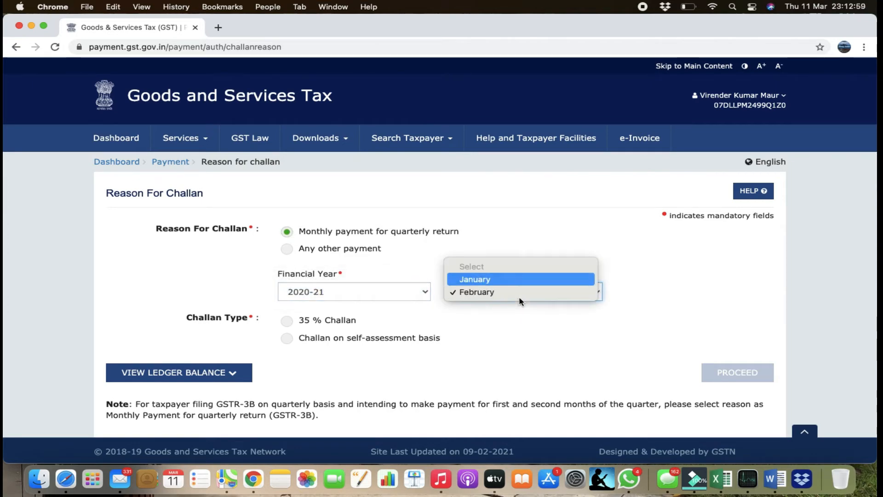
left_click(520, 299)
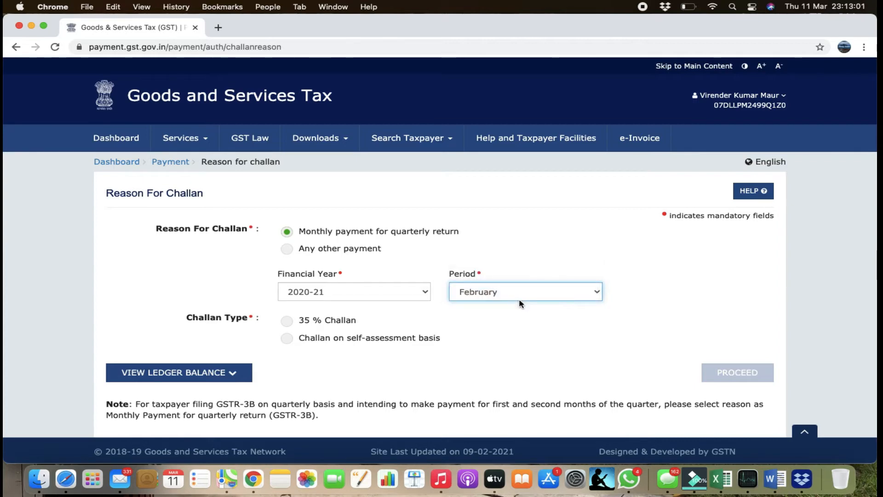
left_click(288, 323)
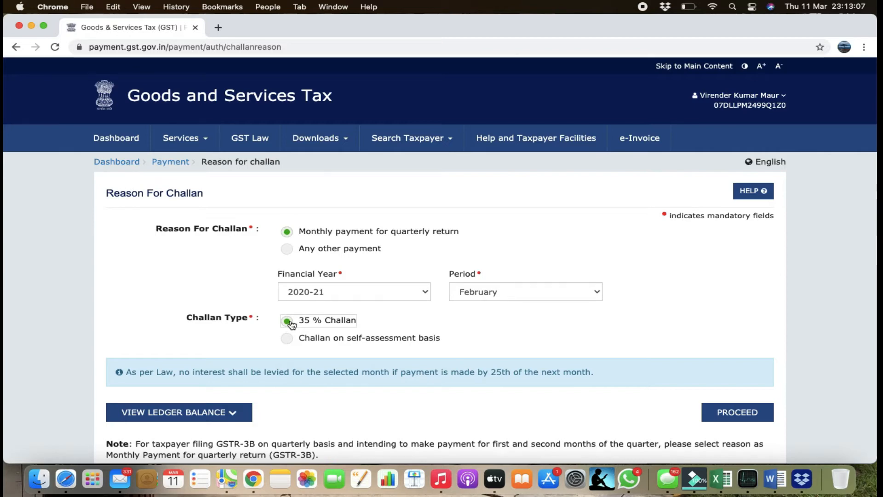
Step: Switch to Excel to check the Total paid and Final payment figures, and return to the GST portal in Chrome
key("super+Tab")
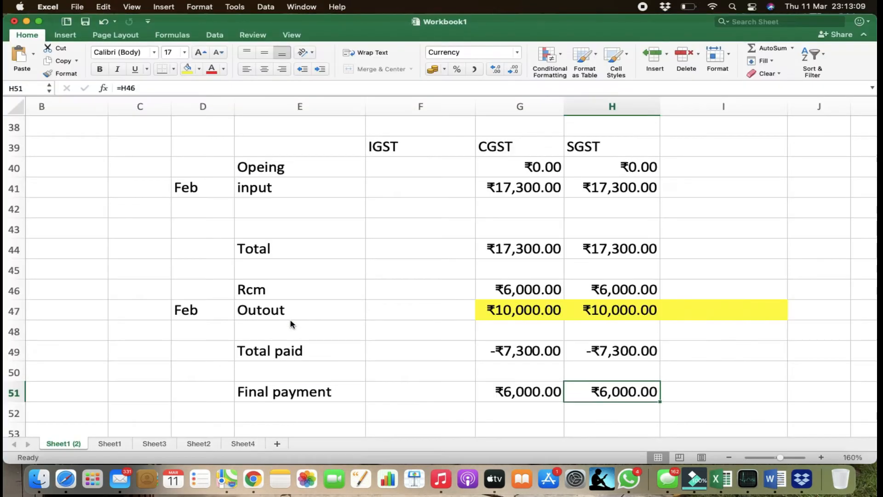
key("Right")
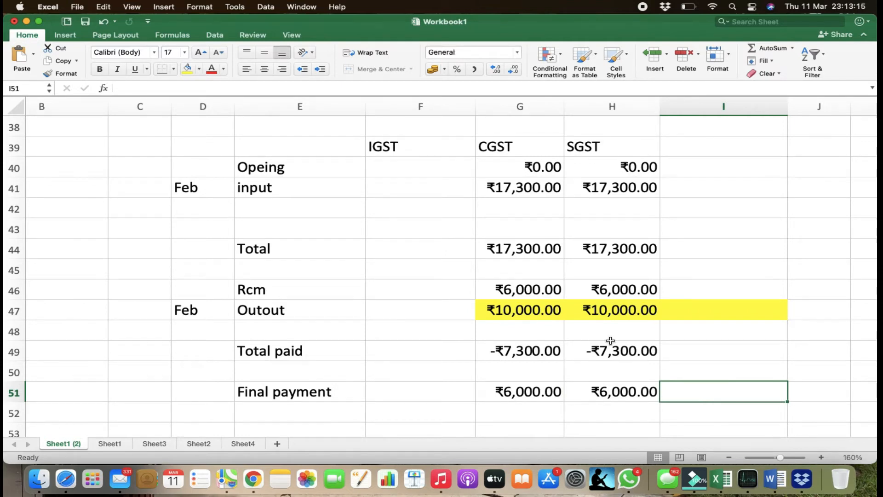
key("super+Tab")
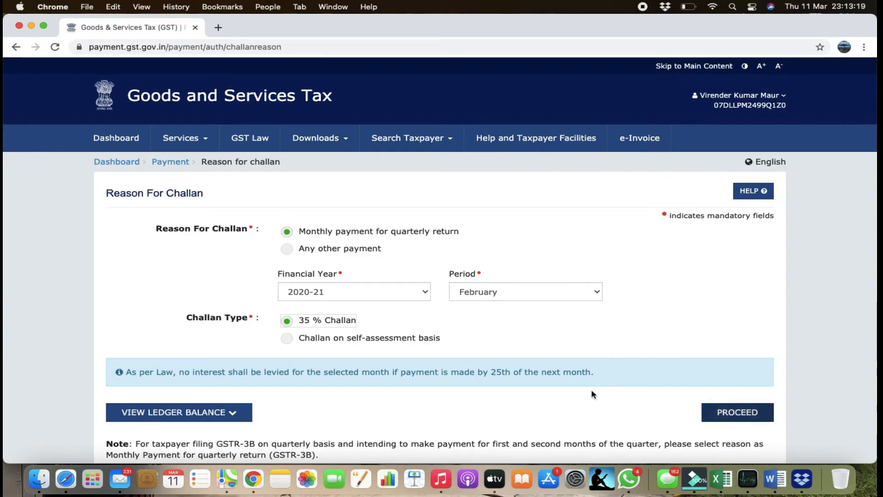
Step: Proceed with the challan and agree to continue with the reason Any other payment, reaching the Details of Deposit table
left_click(759, 413)
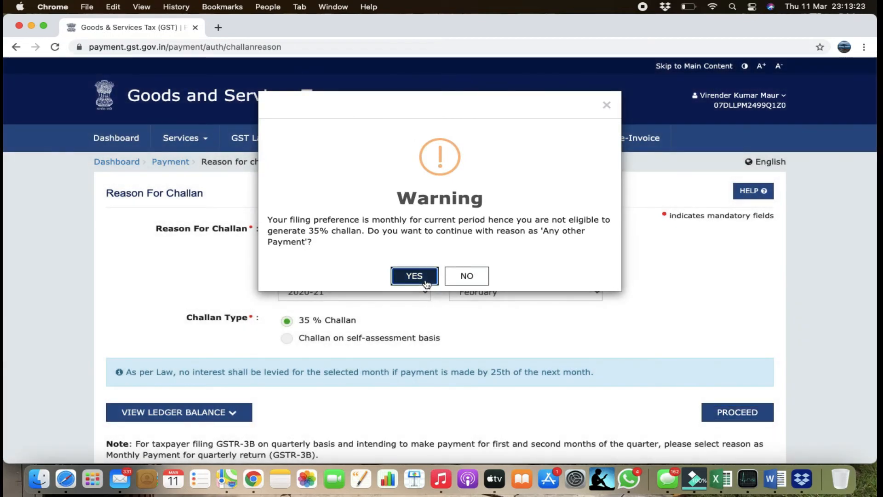
left_click(419, 280)
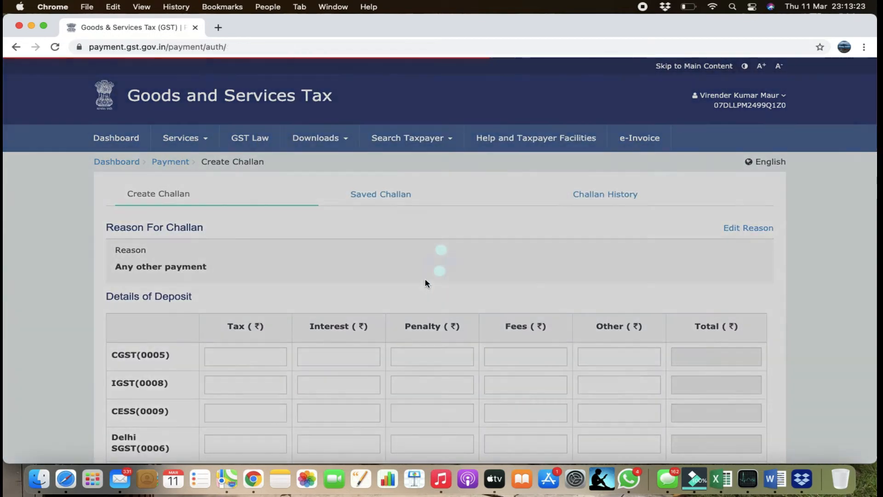
scroll(456, 331, "down", 3)
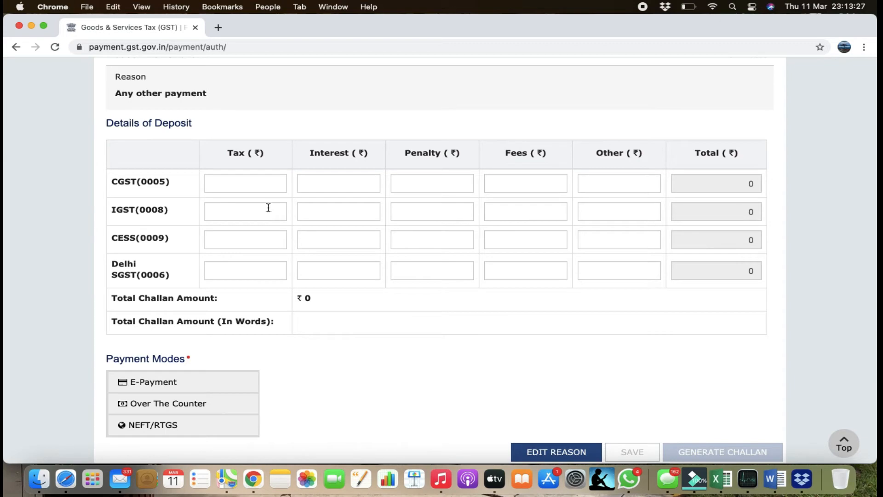
Step: Switch to Excel and calculate 35% of 12000 in cell I51 beside the Final payment row
left_click(253, 188)
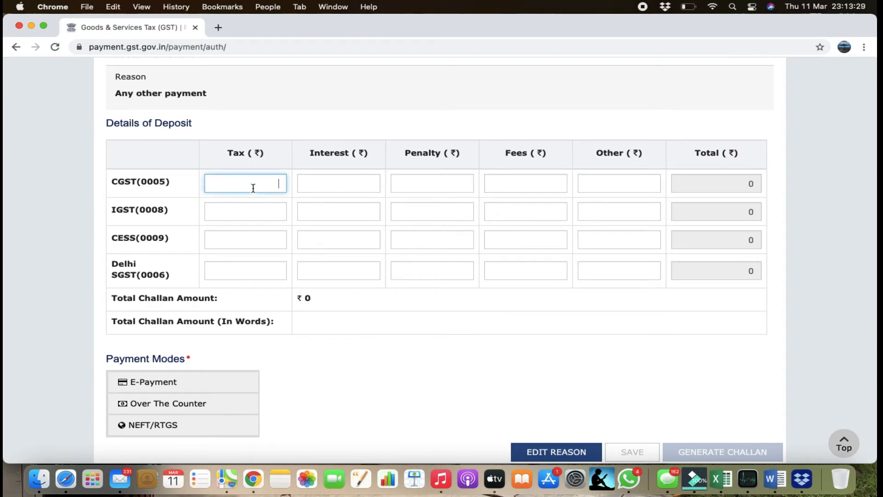
key("super+Tab")
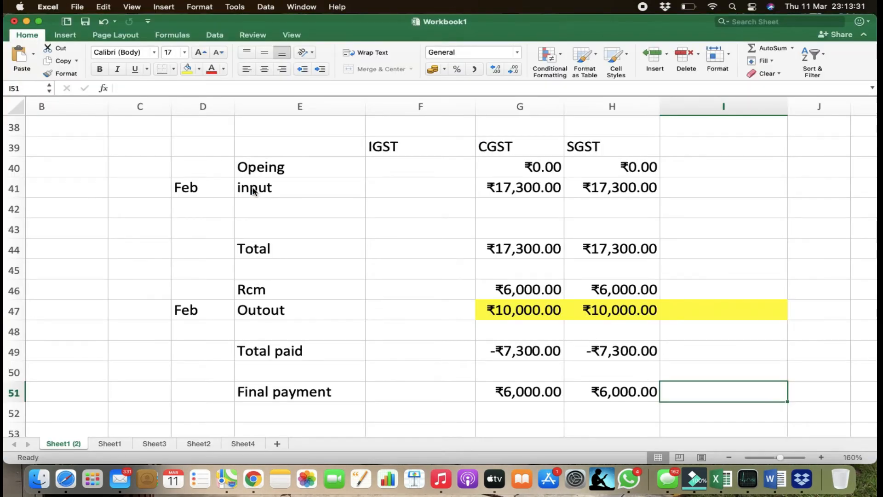
type("12000")
key("BackSpace")
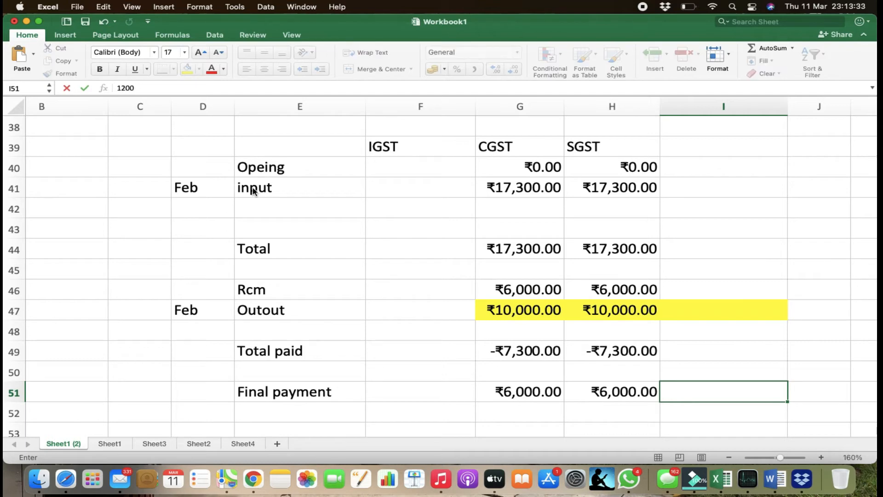
key("BackSpace")
key("BackSpace")
key("BackSpace")
key("BackSpace")
type("=120")
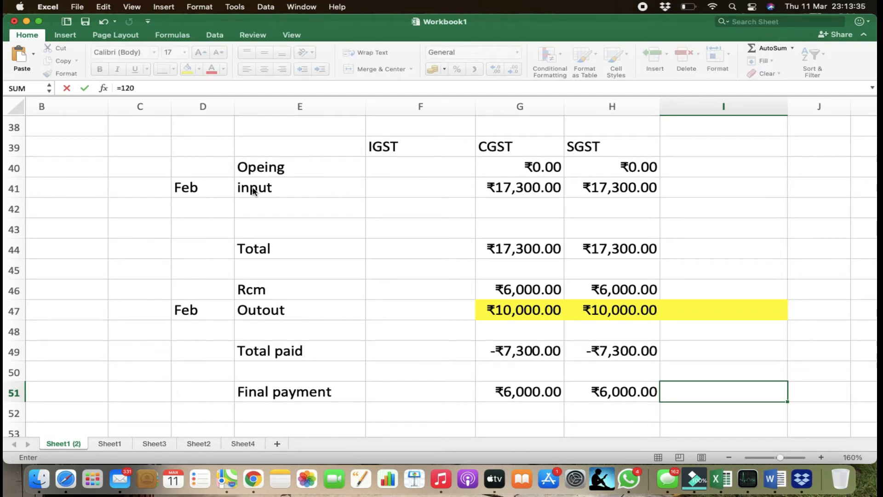
type("00*35")
key("Return")
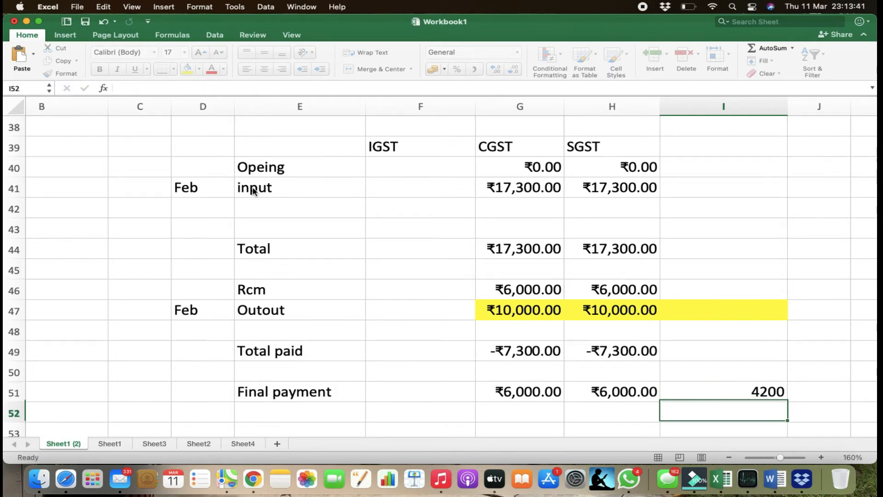
Step: Glance at the GST portal's deposit table, return to Excel and halve the I51 amount in cell I52 with =I51/2
key("super+Tab")
left_click(253, 188)
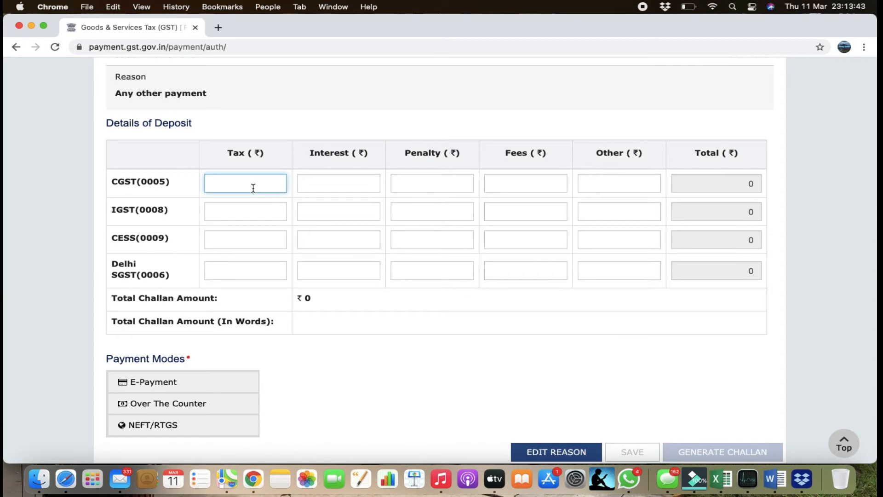
key("super+Tab")
key("Down")
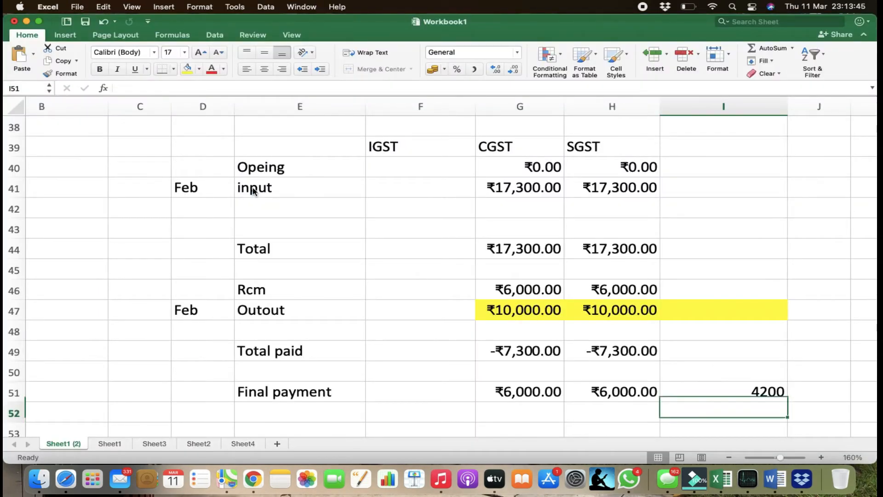
type("=")
key("Up")
type("/2")
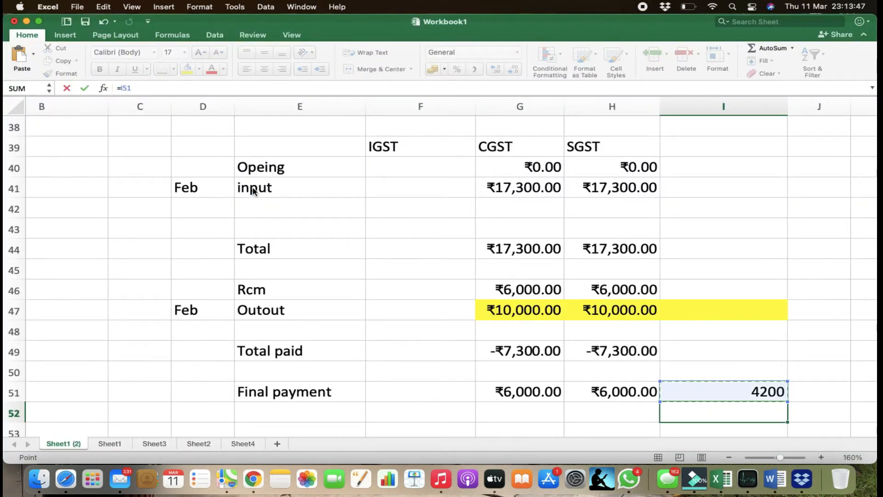
key("Return")
Step: Switch to the GST portal in Chrome and enter 2100 as tax for both CGST and Delhi SGST
key("super+Tab")
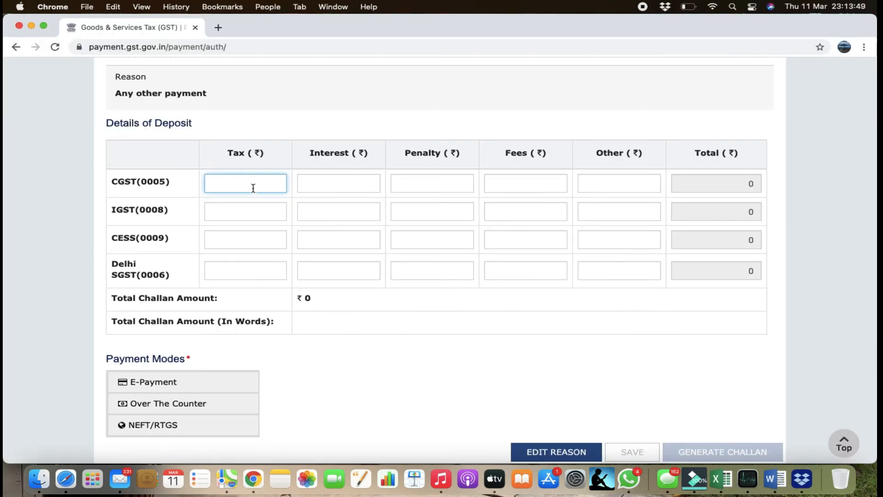
type("2100")
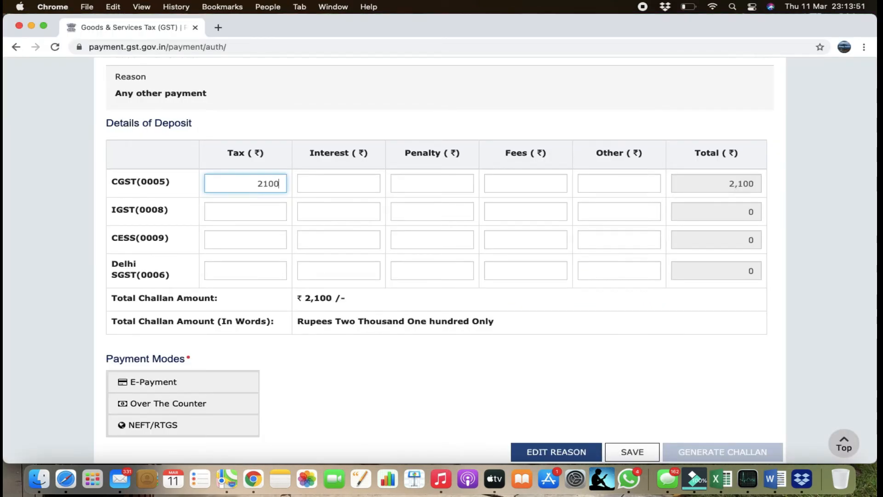
left_click(241, 277)
type("2100")
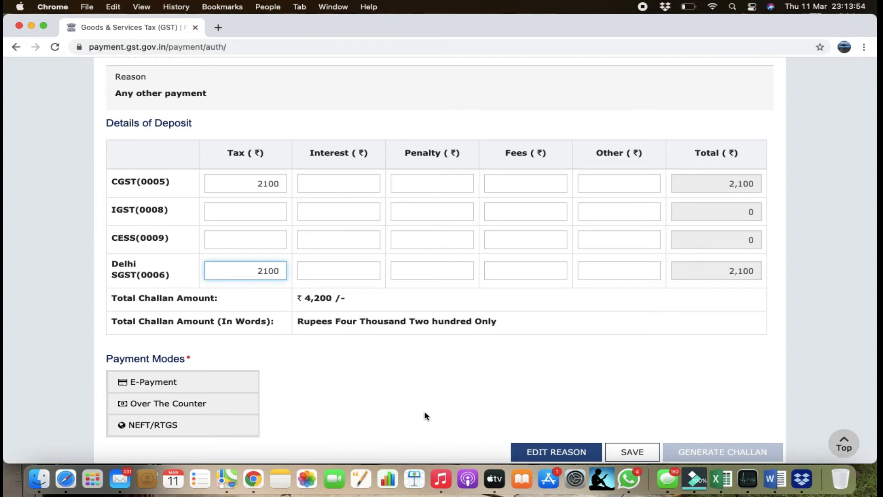
left_click(389, 388)
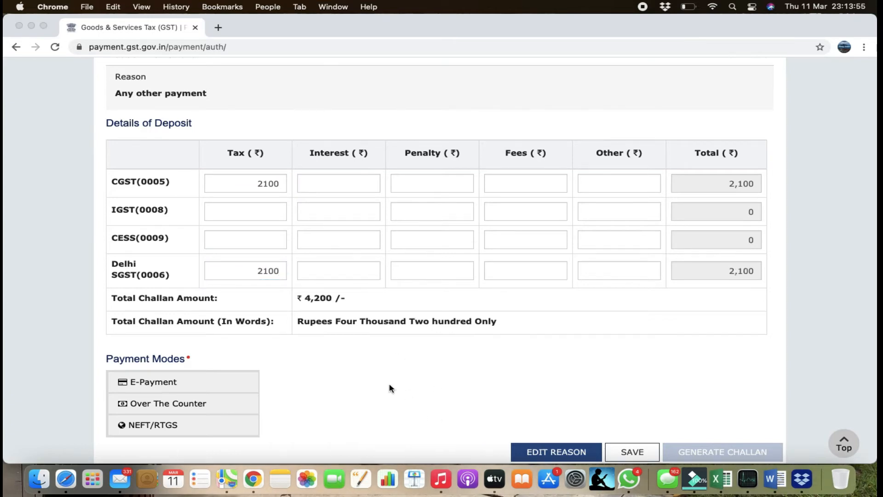
Step: Switch to Excel and clear the helper calculations in cells I51 and I52
key("super+Tab")
key("Up")
key("Up")
key("Up")
key("shift+Down")
key("shift+Down")
key("shift+Down")
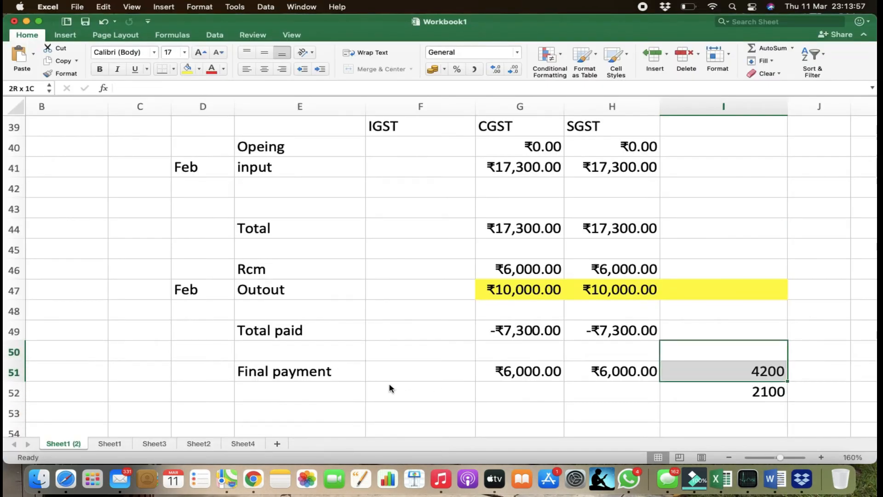
key("Delete")
Step: Back in Chrome, edit the challan reason to Monthly payment for quarterly return on self-assessment basis, proceed and accept Any other payment
key("super+Tab")
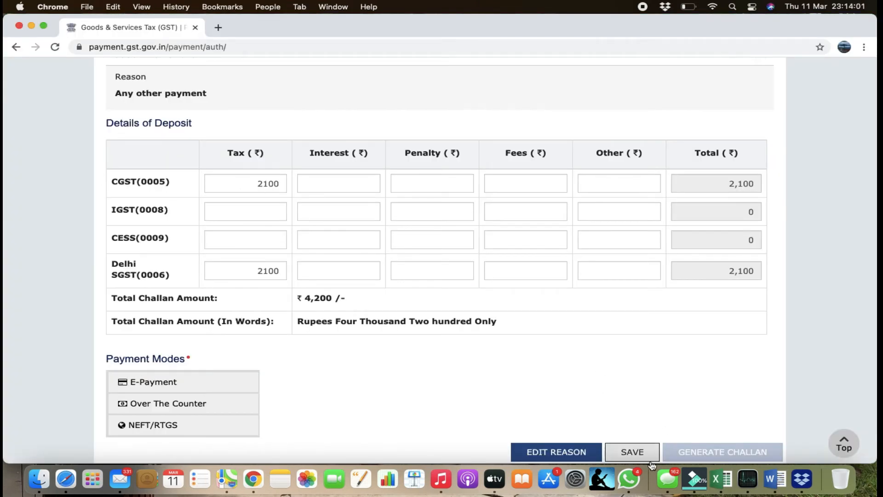
left_click(573, 459)
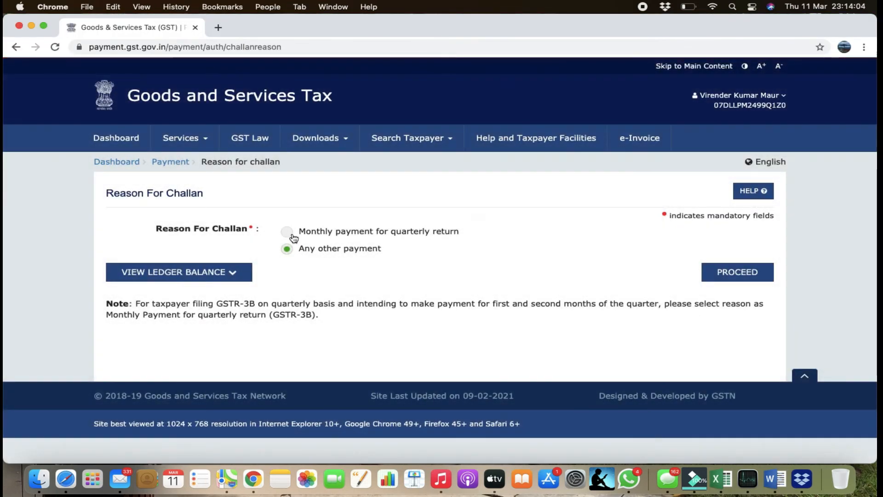
left_click(287, 232)
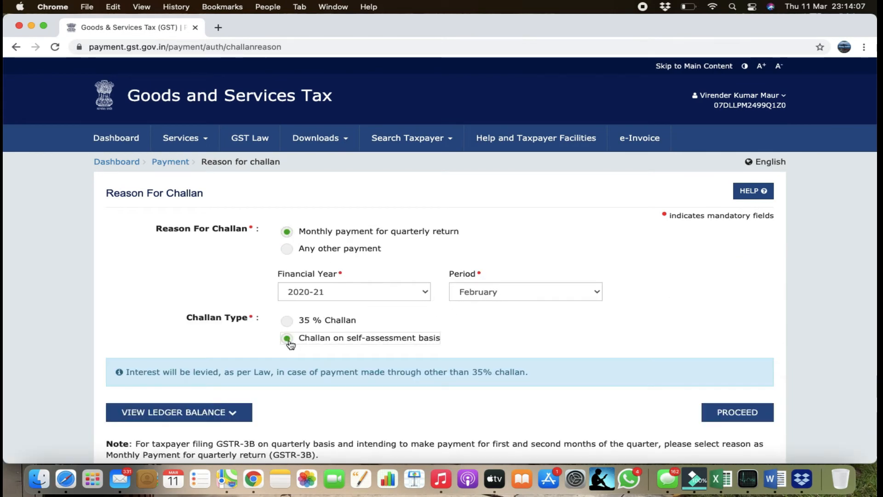
left_click(739, 412)
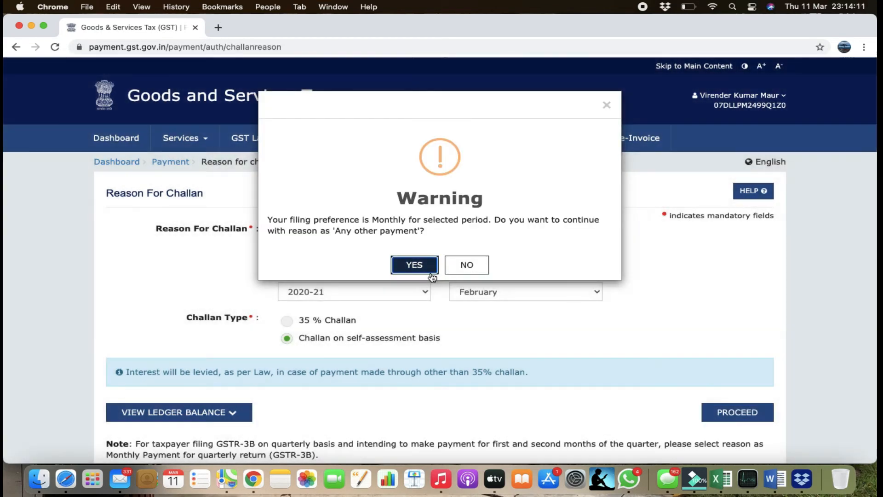
left_click(431, 275)
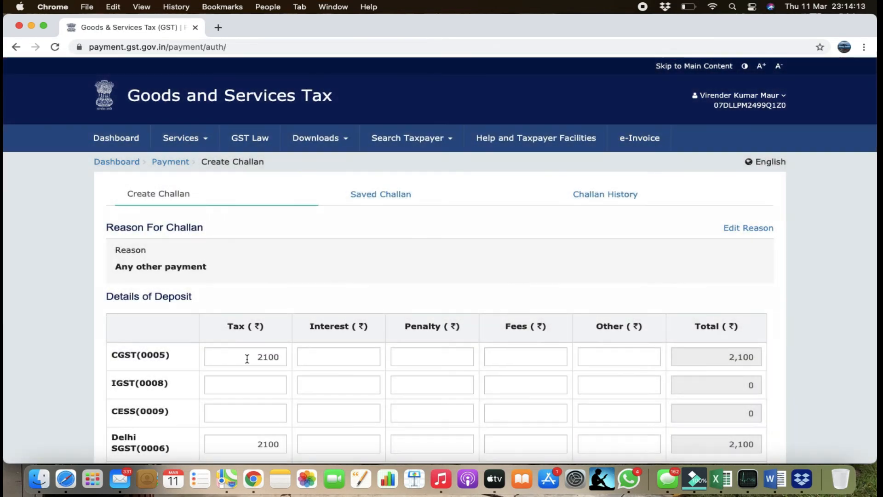
Step: Change the CGST tax amount in the Details of Deposit table to 6000
left_click(283, 357)
key("BackSpace")
key("BackSpace")
key("BackSpace")
key("BackSpace")
type("6000")
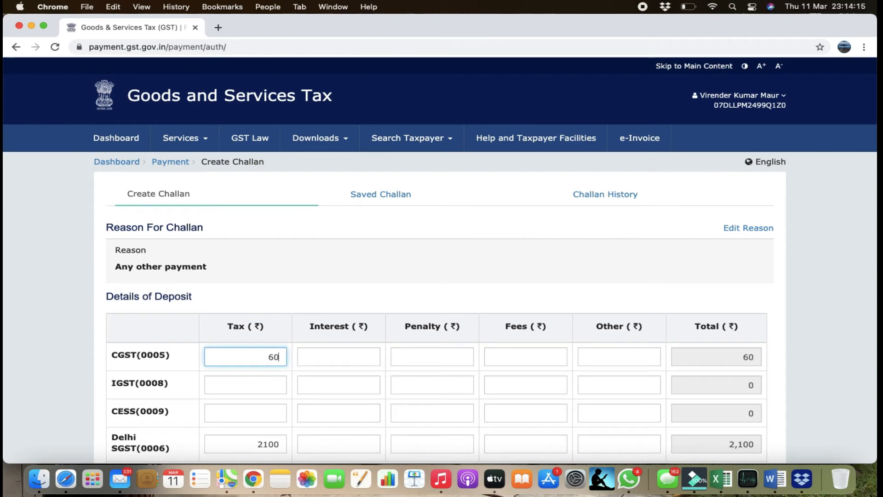
Step: Change the Delhi SGST tax amount in the Details of Deposit table to 6000
left_click(279, 446)
key("BackSpace")
key("BackSpace")
key("BackSpace")
key("BackSpace")
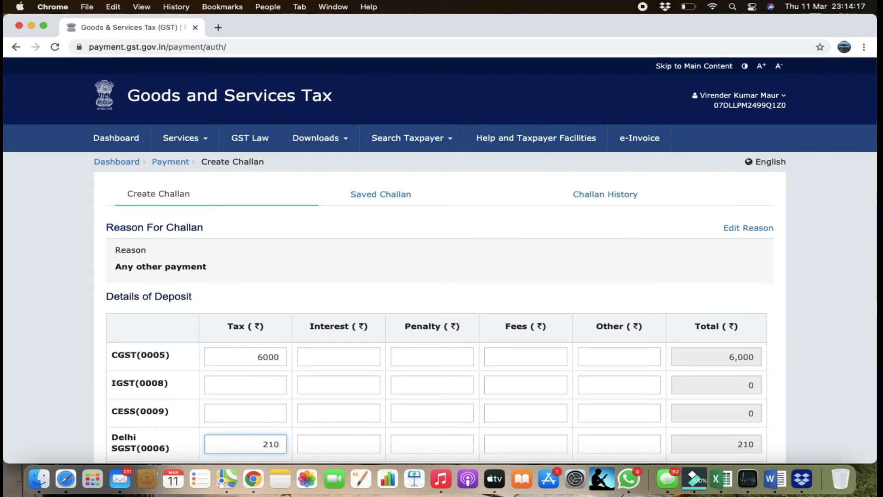
type("6000")
scroll(437, 428, "down", 3)
left_click(457, 422)
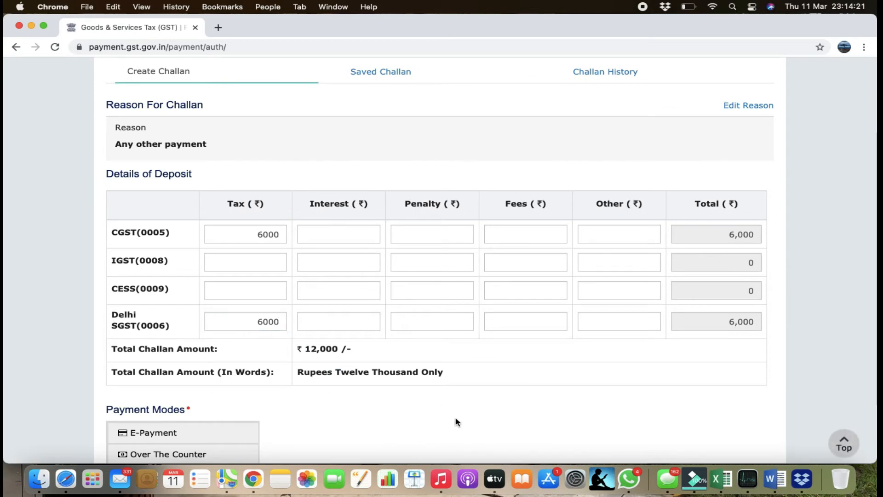
Step: Reopen the challan reason, choose Monthly payment for quarterly return with Challan on self-assessment basis, and agree to continue as Any other payment
scroll(458, 421, "down", 2)
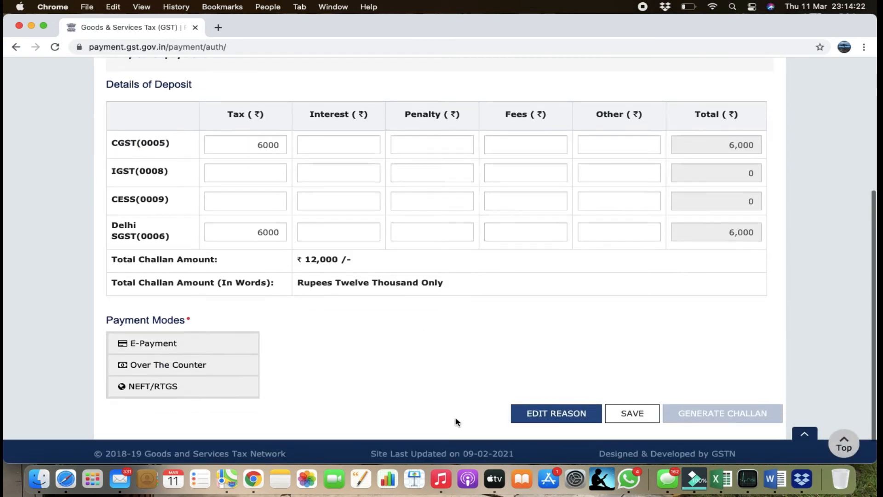
left_click(571, 419)
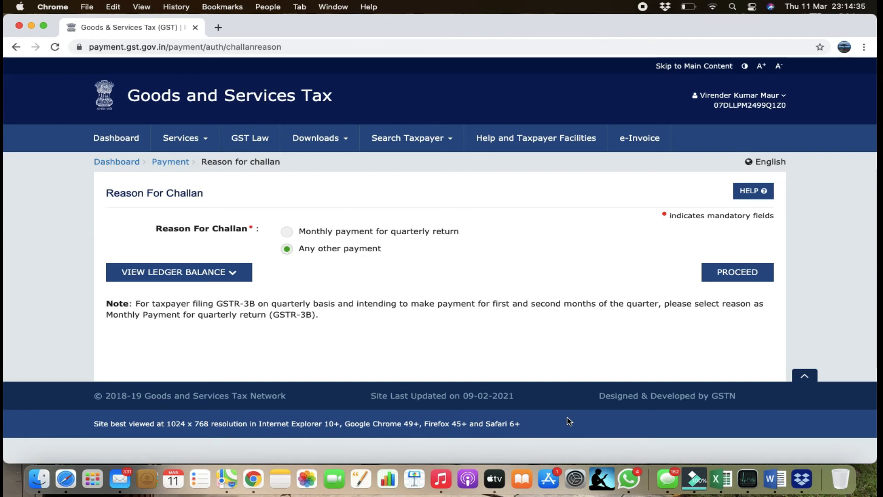
left_click(287, 231)
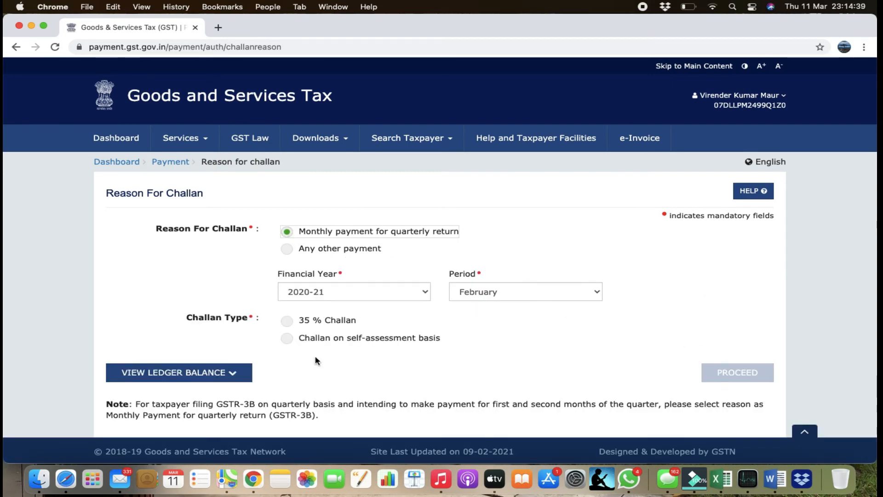
left_click(322, 338)
left_click(726, 412)
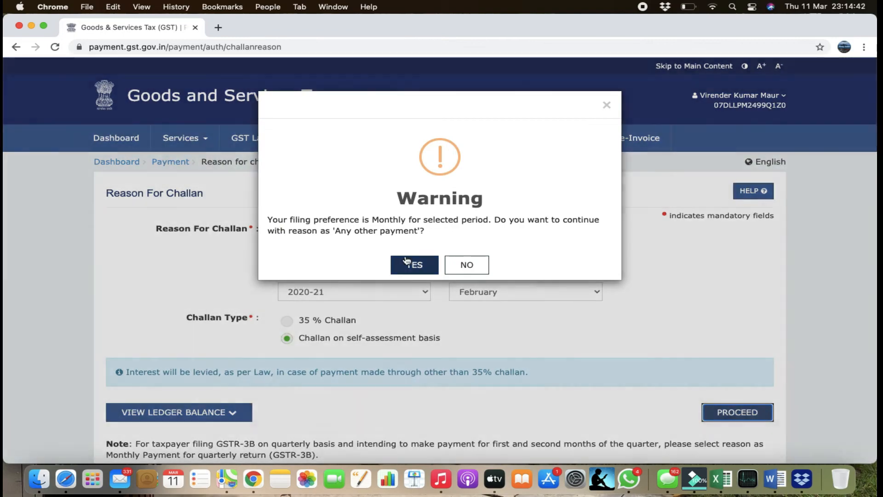
left_click(406, 262)
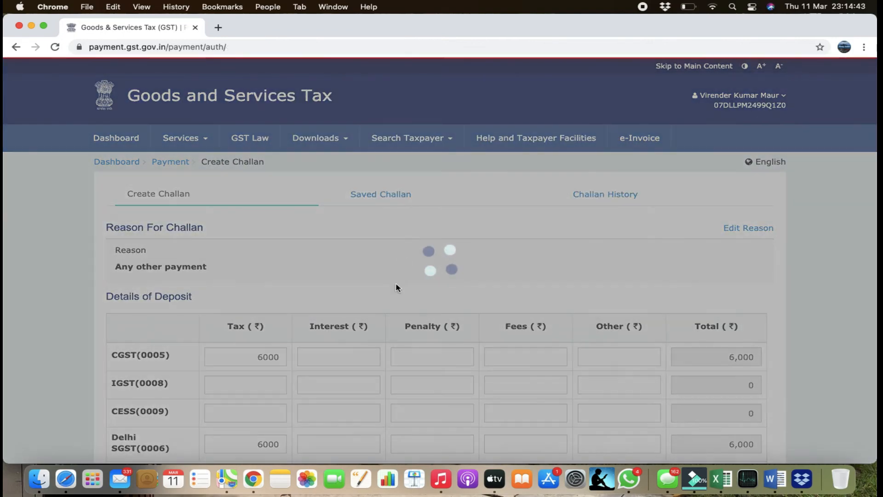
Step: Select E-Payment as the challan's payment mode and review the deposit details
scroll(396, 295, "down", 3)
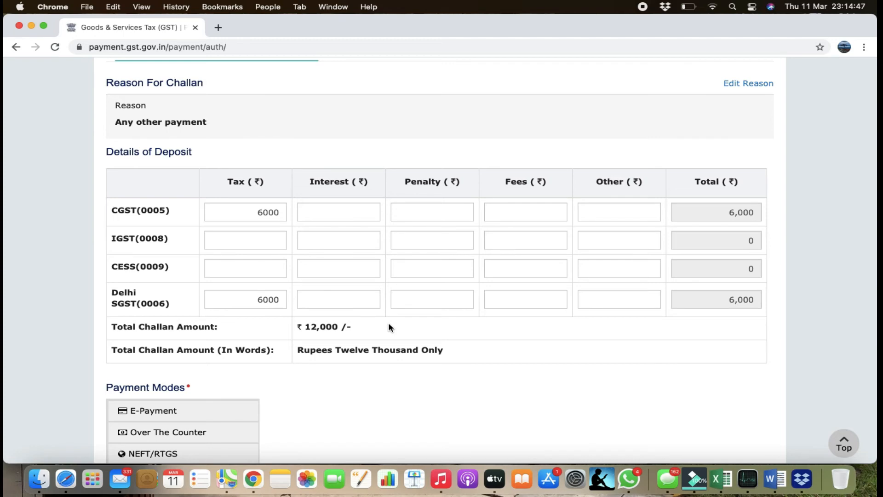
scroll(389, 327, "down", 3)
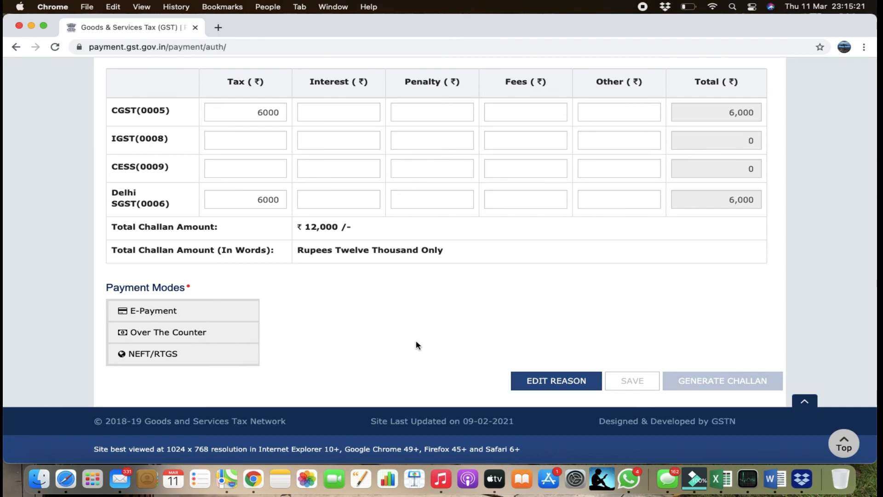
left_click(179, 317)
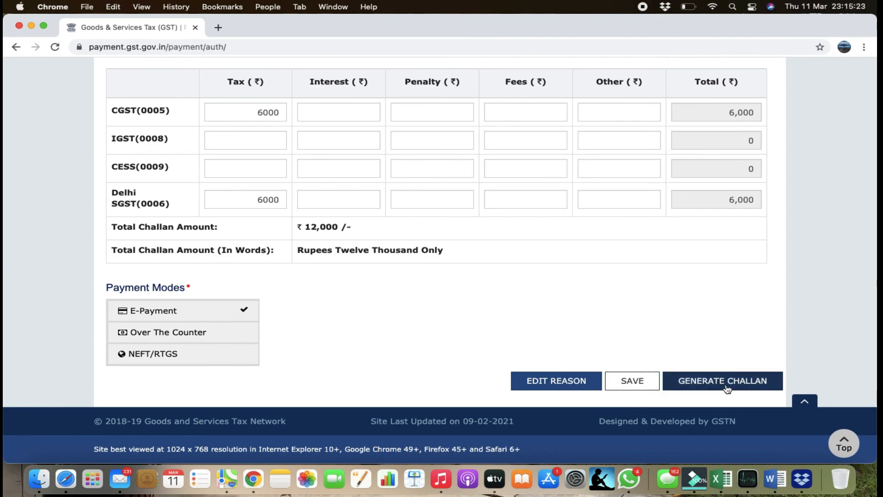
scroll(726, 386, "up", 1)
scroll(727, 385, "up", 3)
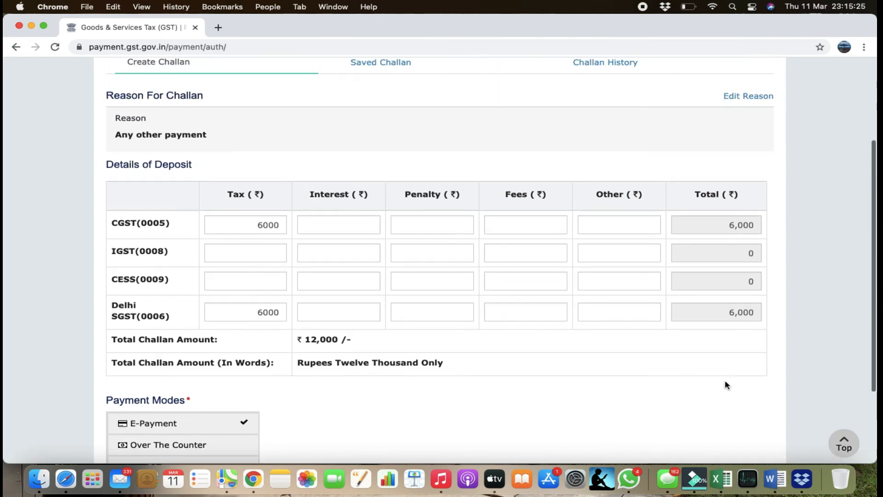